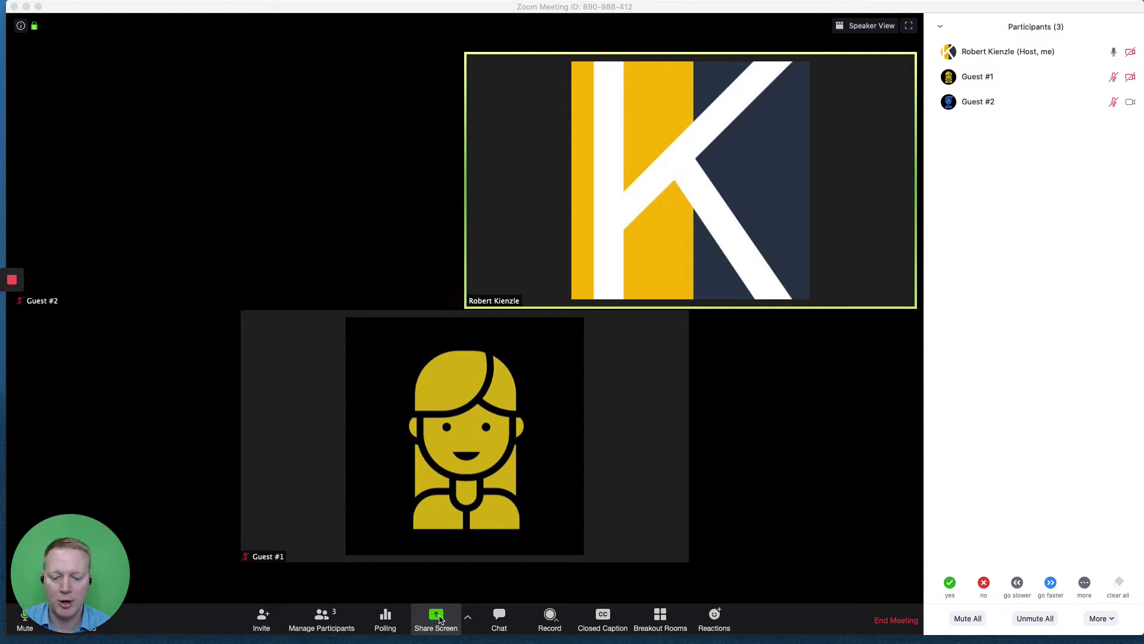
Share a Zoom whiteboard with the meeting participants
{"action": "left_click", "coordinate": [439, 620]}
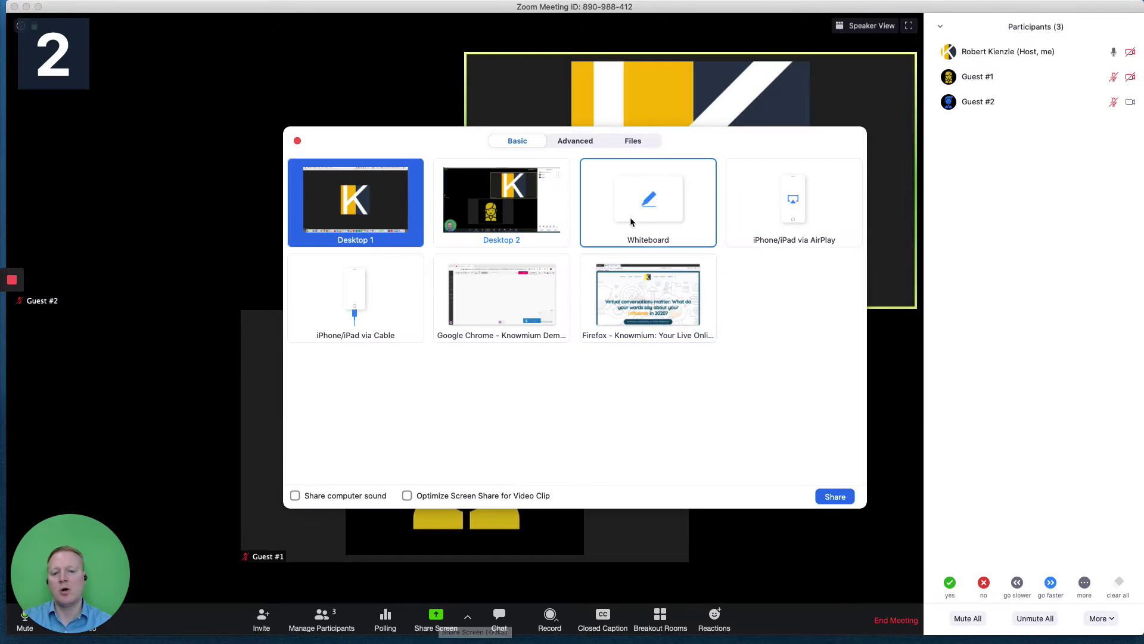
{"action": "left_click", "coordinate": [626, 206]}
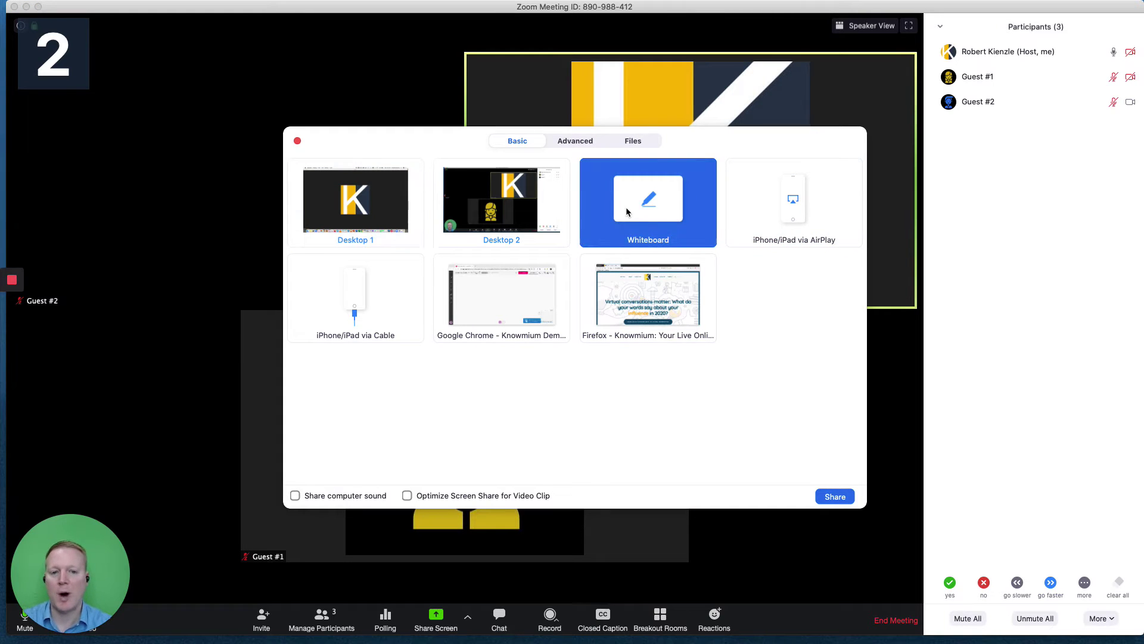
{"action": "left_click", "coordinate": [835, 496]}
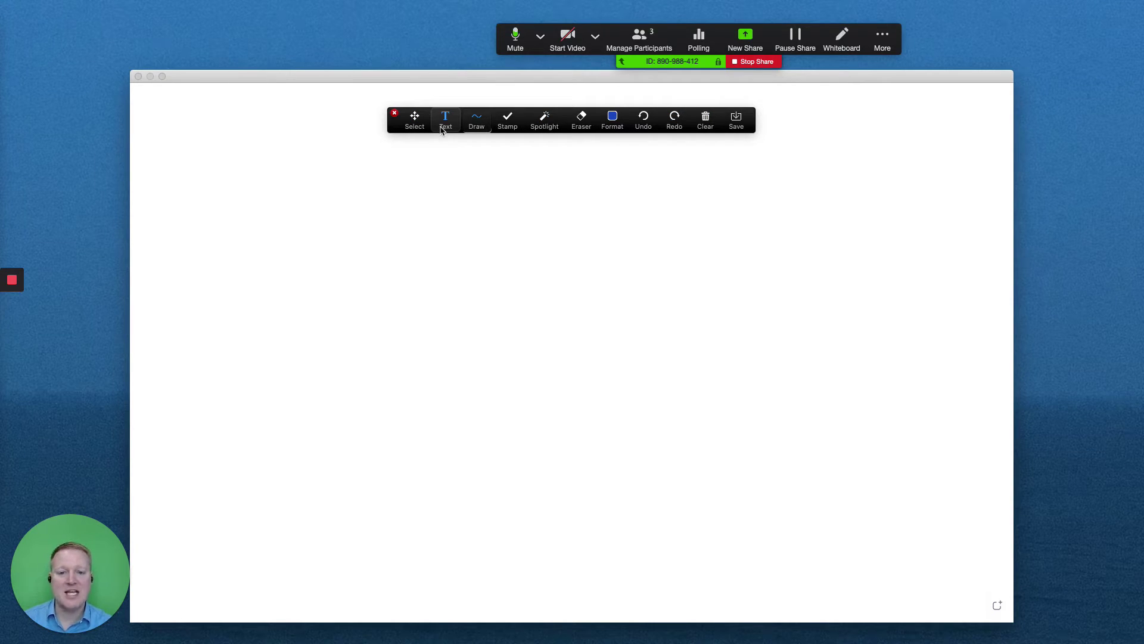
Add a text box reading "Hello" in the upper-left area of the whiteboard
{"action": "left_click", "coordinate": [444, 119]}
{"action": "left_click", "coordinate": [339, 206]}
{"action": "type", "text": "Hello"}
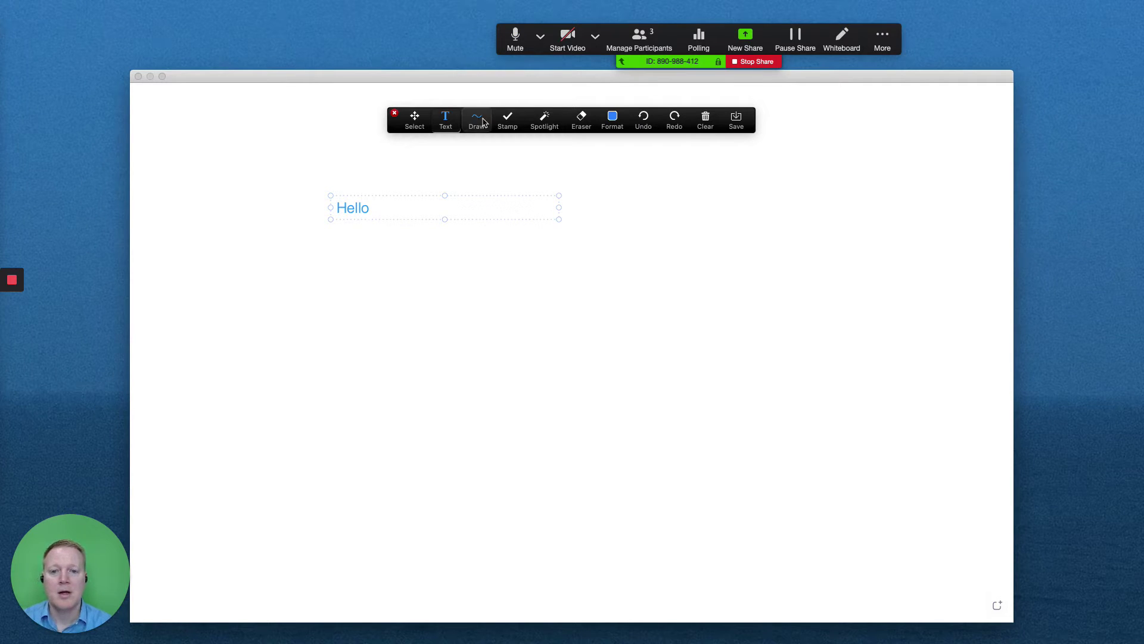
Draw a small freehand circle in the upper-right area of the whiteboard
{"action": "left_click", "coordinate": [483, 124]}
{"action": "left_click", "coordinate": [441, 151]}
{"action": "mouse_move", "coordinate": [725, 229]}
{"action": "left_mouse_down"}
{"action": "mouse_move", "coordinate": [709, 237]}
{"action": "mouse_move", "coordinate": [740, 243]}
{"action": "mouse_move", "coordinate": [724, 230]}
{"action": "left_mouse_up"}
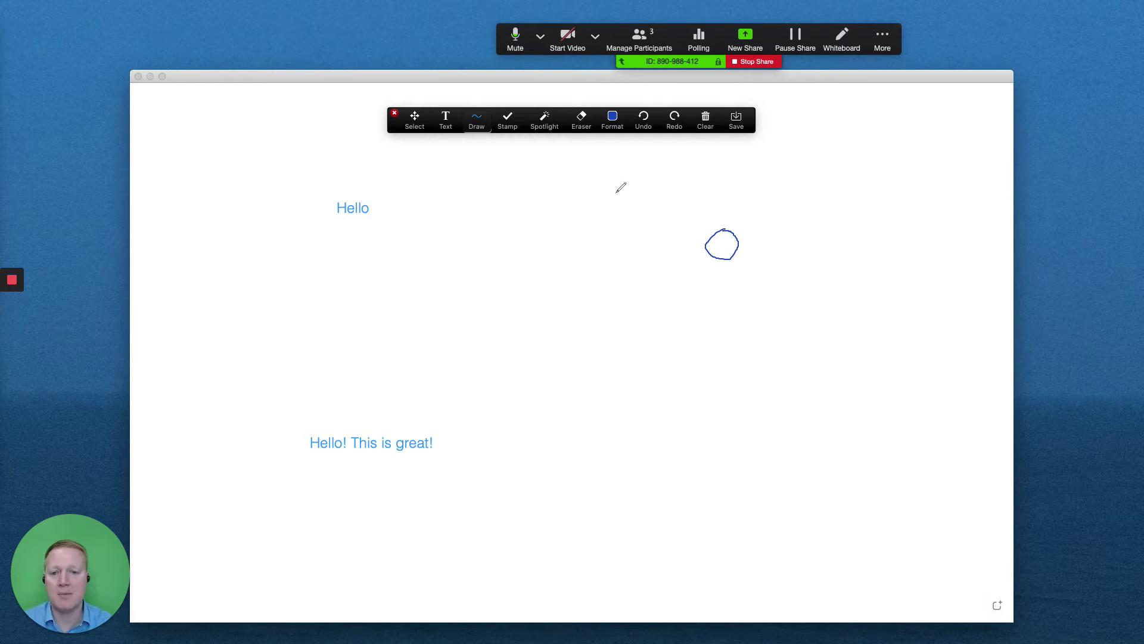
Stamp a heart at the end of the upper "Hello" text and an X inside the circle, and stop sharing the whiteboard
{"action": "left_click", "coordinate": [508, 119]}
{"action": "left_click", "coordinate": [511, 175]}
{"action": "left_click", "coordinate": [372, 207]}
{"action": "left_click", "coordinate": [508, 119]}
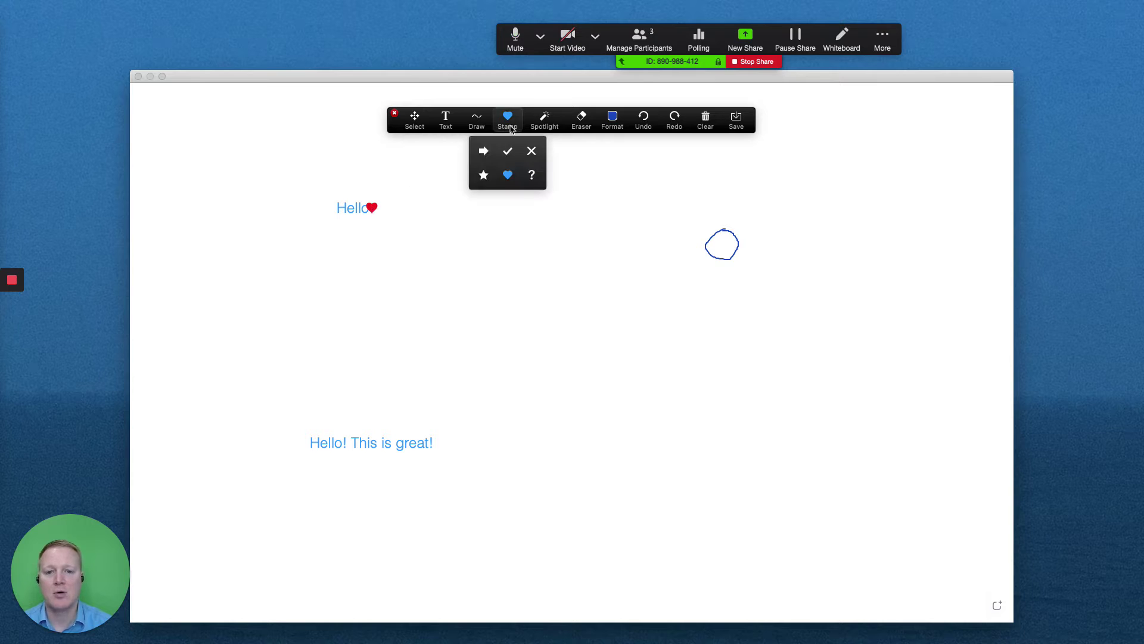
{"action": "left_click", "coordinate": [531, 151]}
{"action": "left_click", "coordinate": [729, 244]}
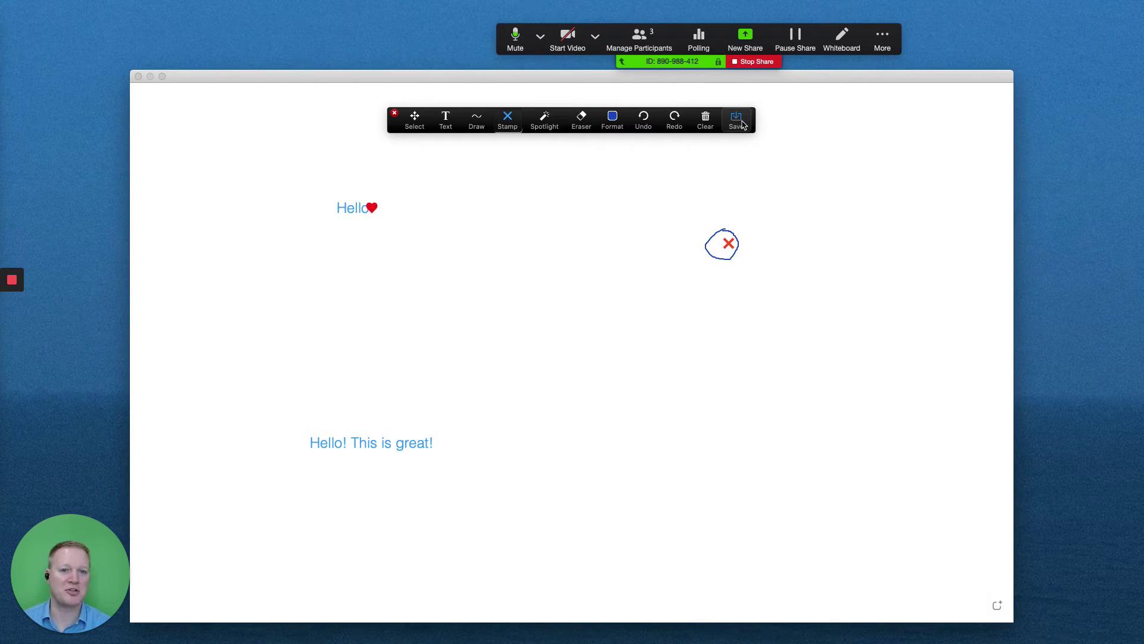
{"action": "left_click", "coordinate": [756, 62]}
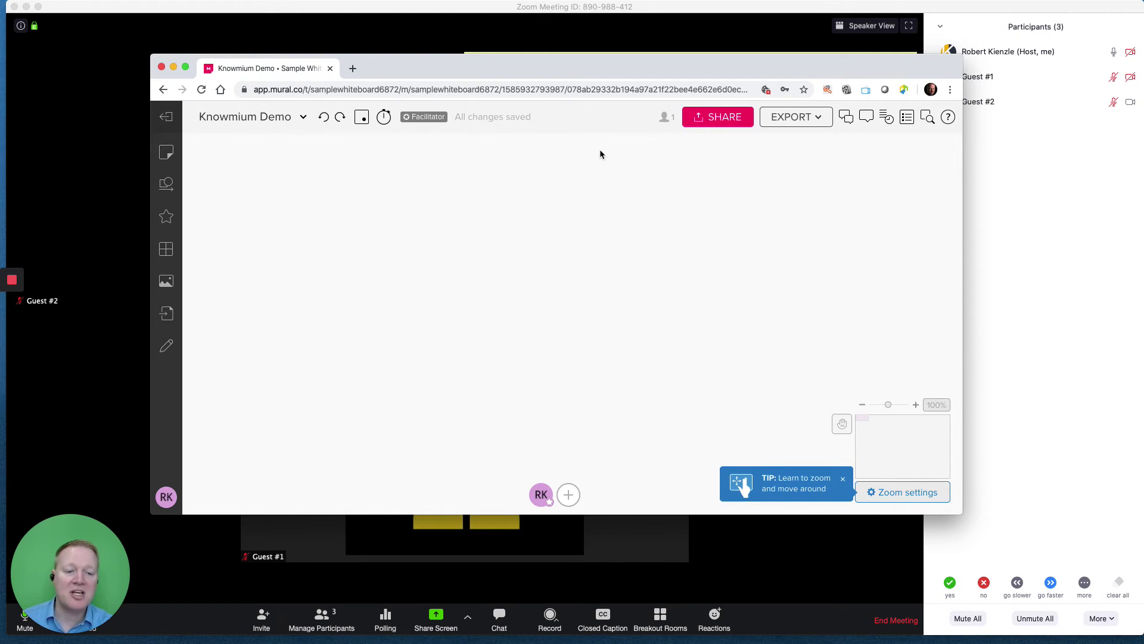
Copy the anonymous share link of the Knowmium Demo board in Mural and close the sharing dialog
{"action": "left_click", "coordinate": [721, 119]}
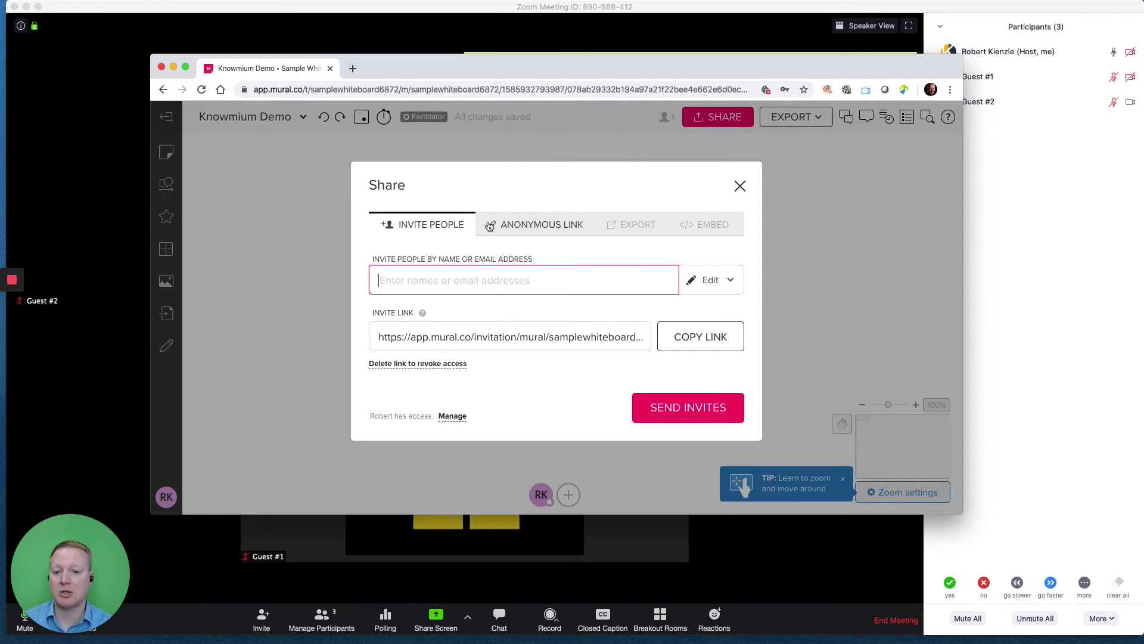
{"action": "left_click", "coordinate": [537, 230]}
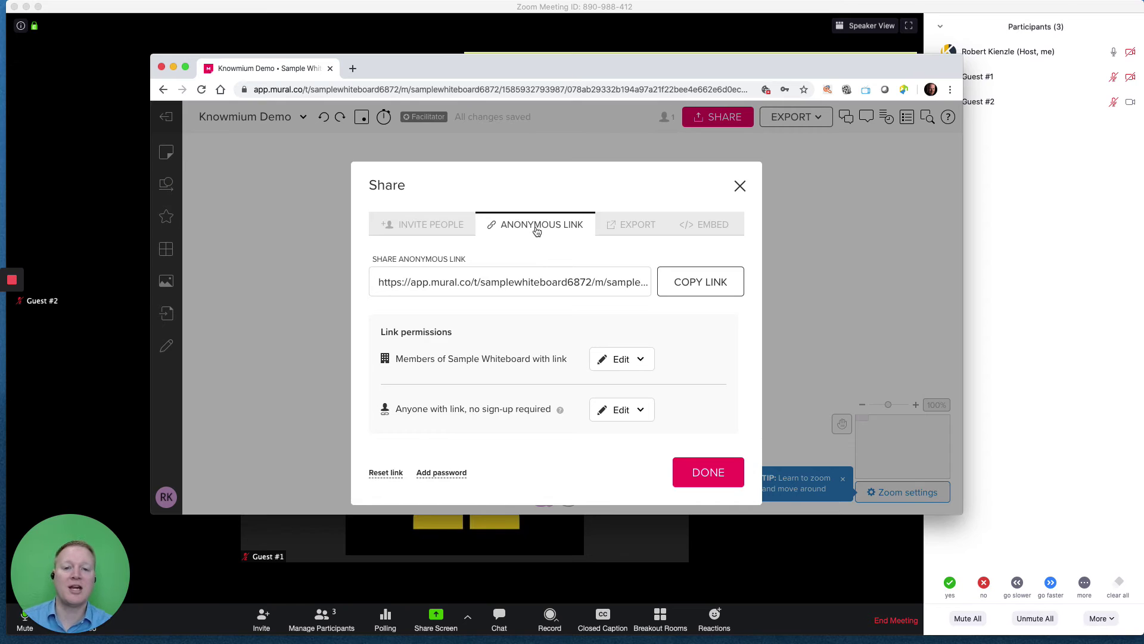
{"action": "left_click", "coordinate": [683, 292]}
{"action": "left_click", "coordinate": [739, 186]}
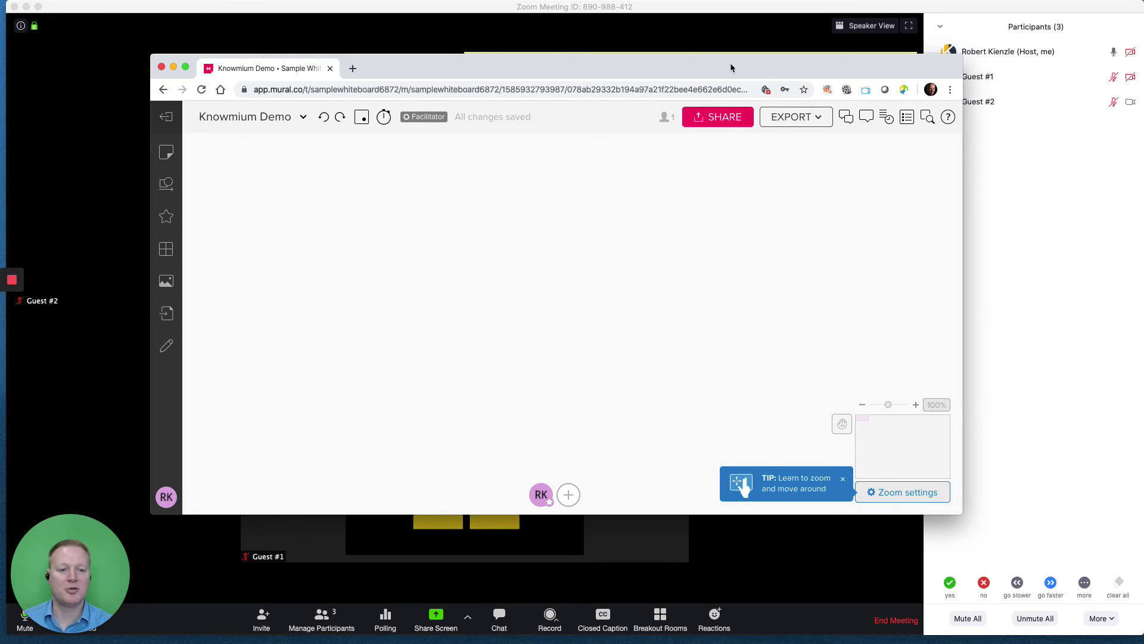
Move the browser window aside and send the copied board link to Everyone in the Zoom meeting chat
{"action": "left_click_drag", "start_coordinate": [731, 66], "coordinate": [0, 149]}
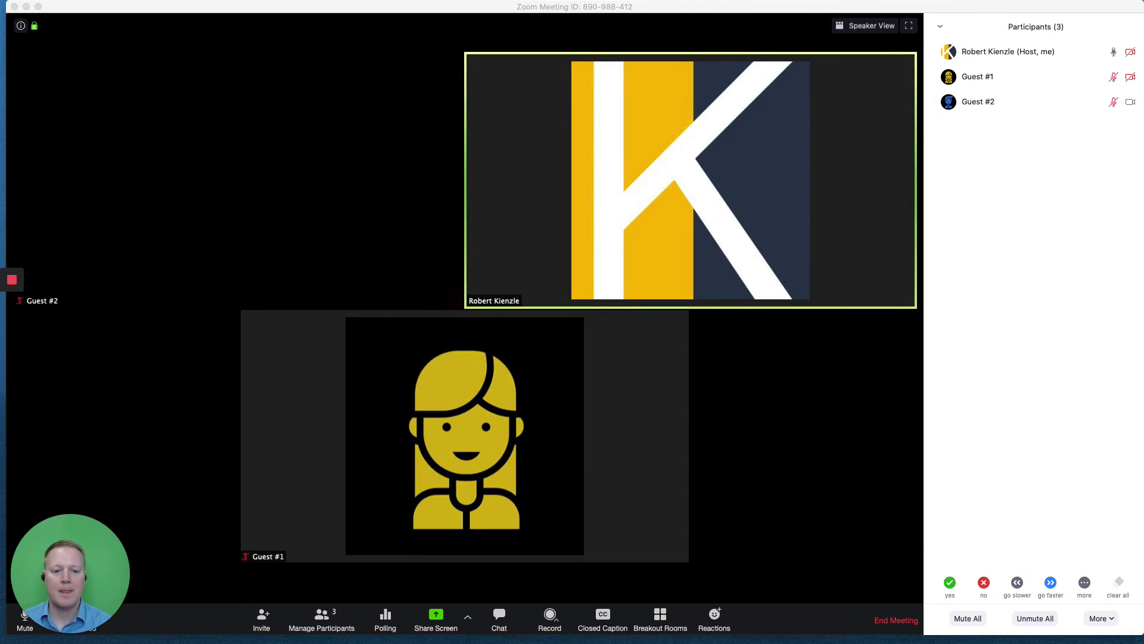
{"action": "left_click", "coordinate": [499, 620]}
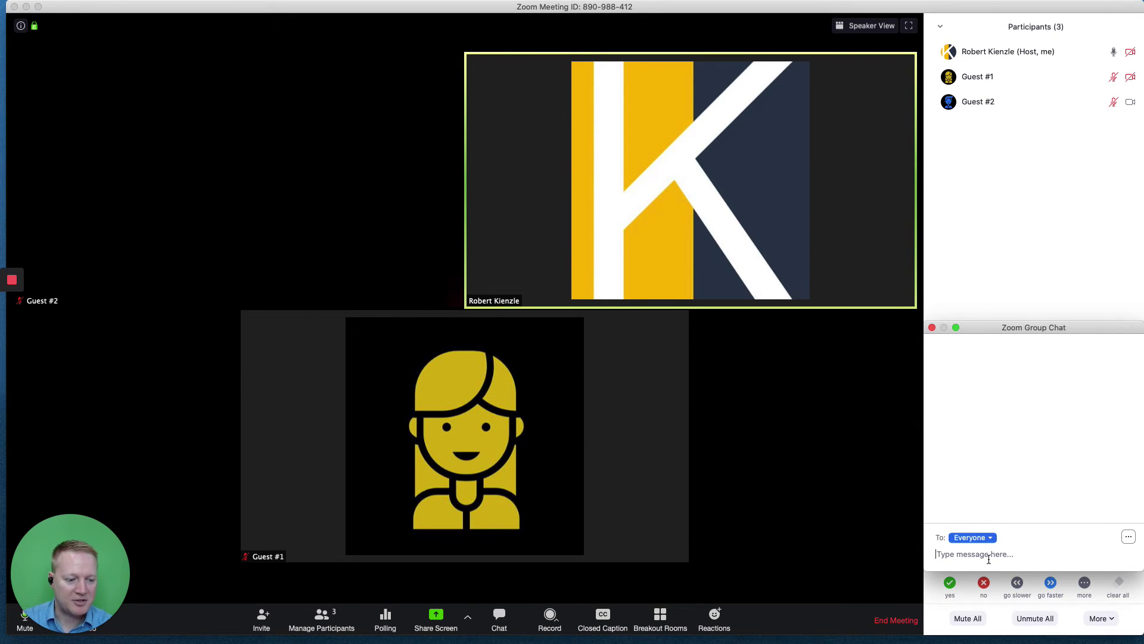
{"action": "key", "text": "super+v"}
{"action": "key", "text": "Return"}
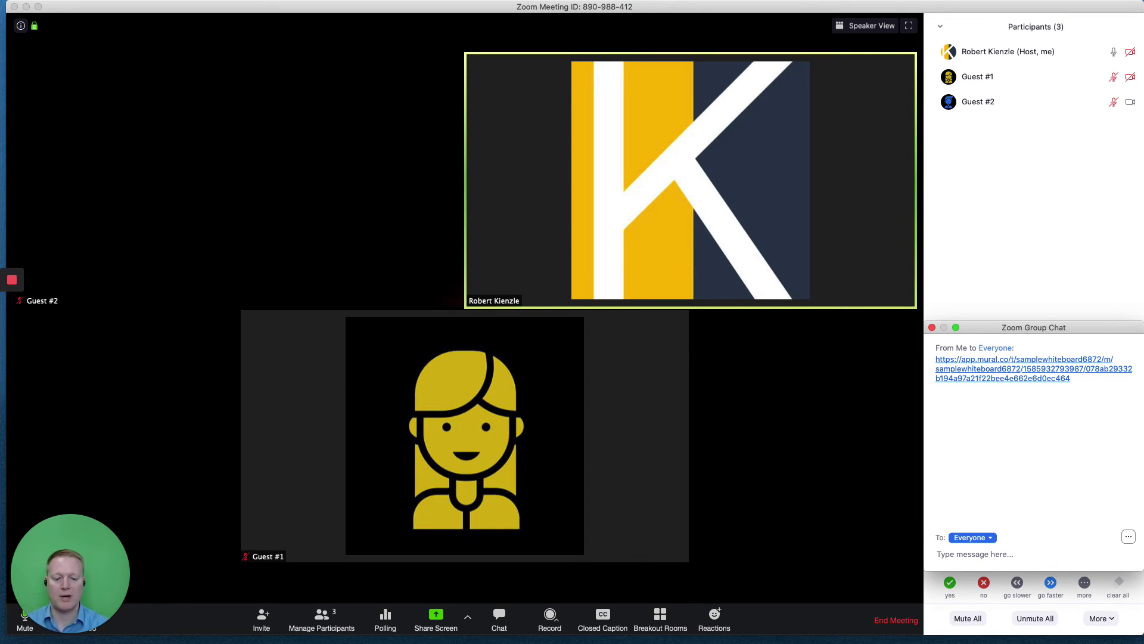
Bring the Mural board back into view and add a title reading "Hello"
{"action": "key", "text": "super+Tab"}
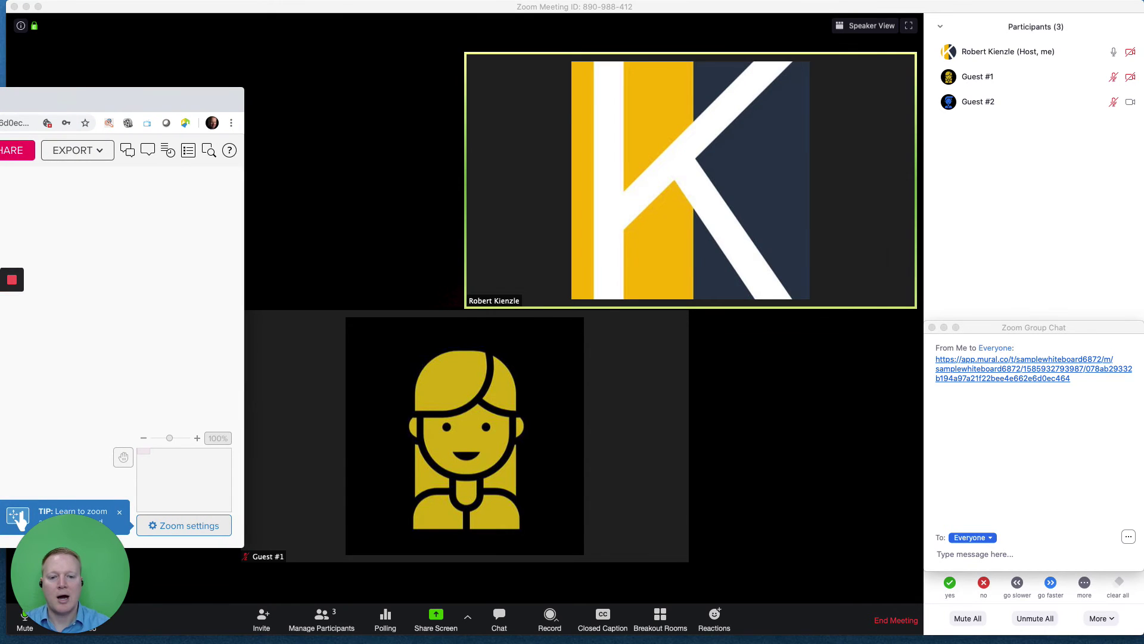
{"action": "left_click_drag", "start_coordinate": [0, 105], "coordinate": [537, 81]}
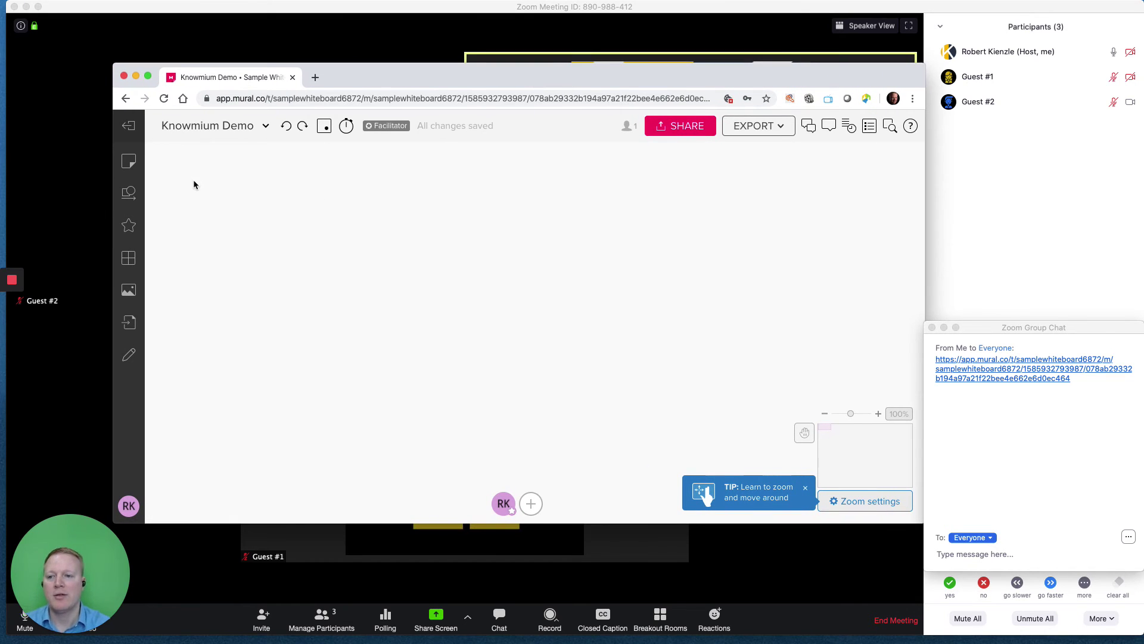
{"action": "left_click", "coordinate": [131, 162]}
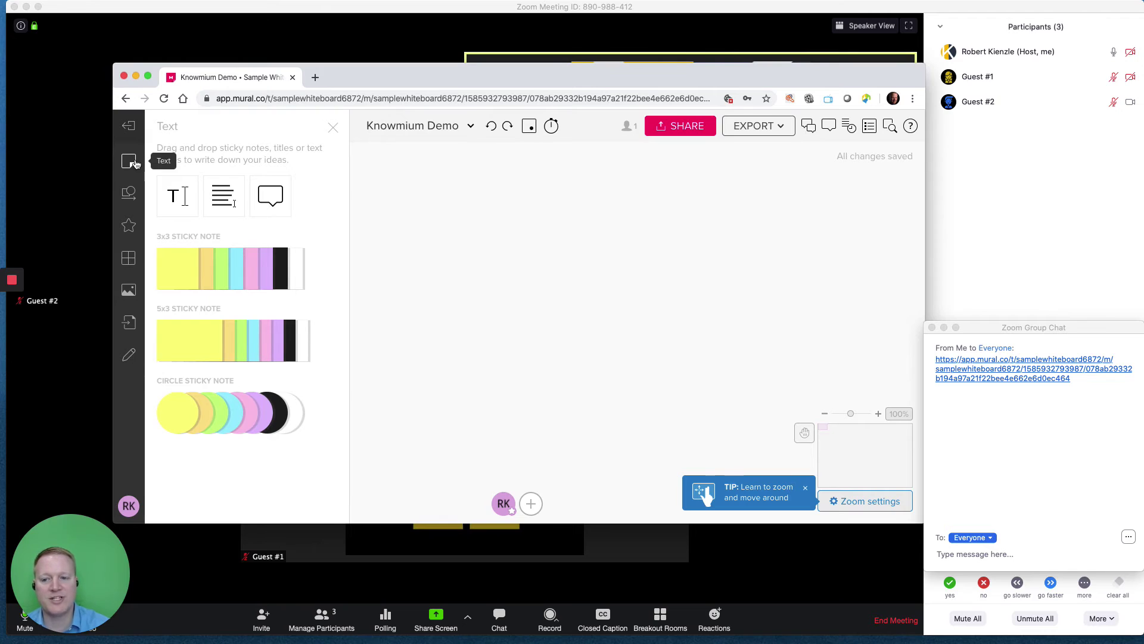
{"action": "left_click", "coordinate": [176, 195]}
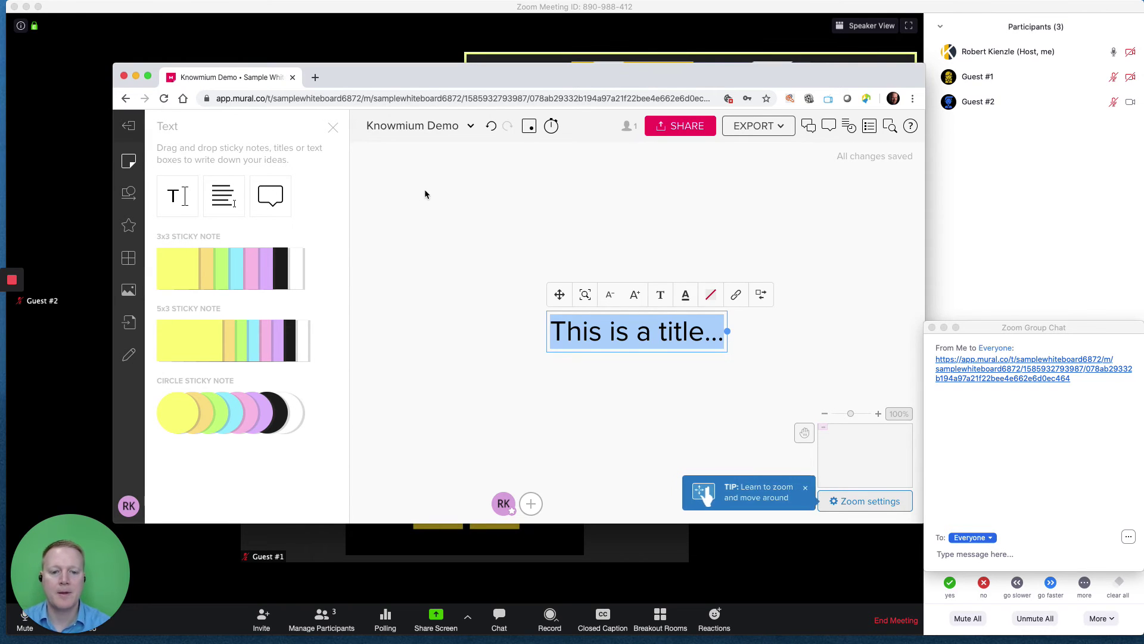
{"action": "type", "text": "Hello"}
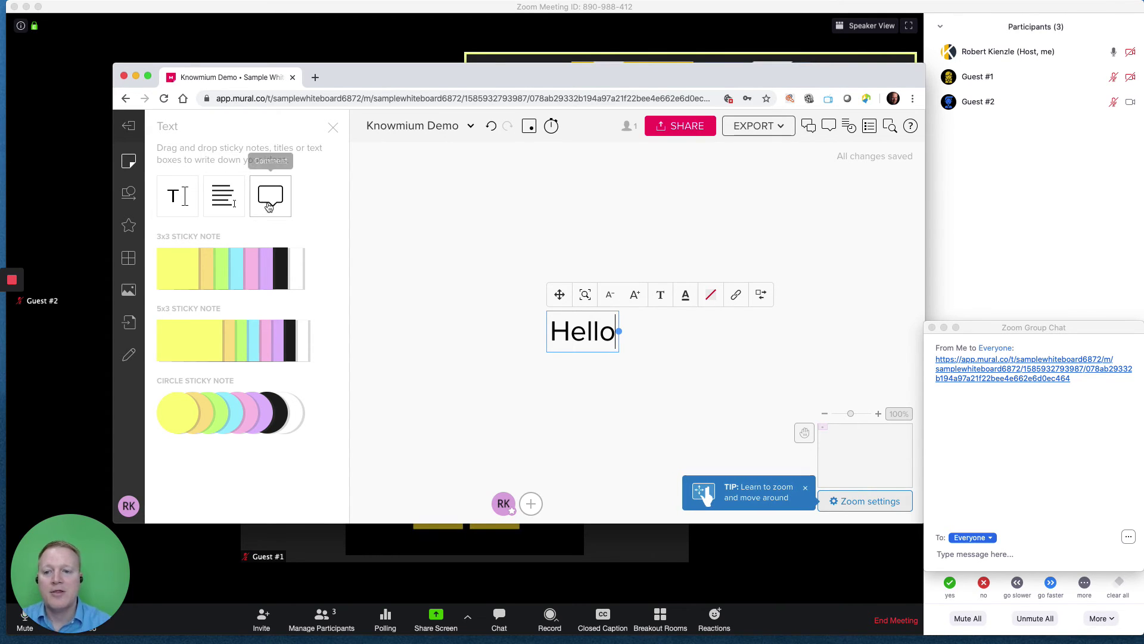
Add two yellow 3x3 sticky notes and move one to the upper right of the Hello title
{"action": "left_click", "coordinate": [189, 261]}
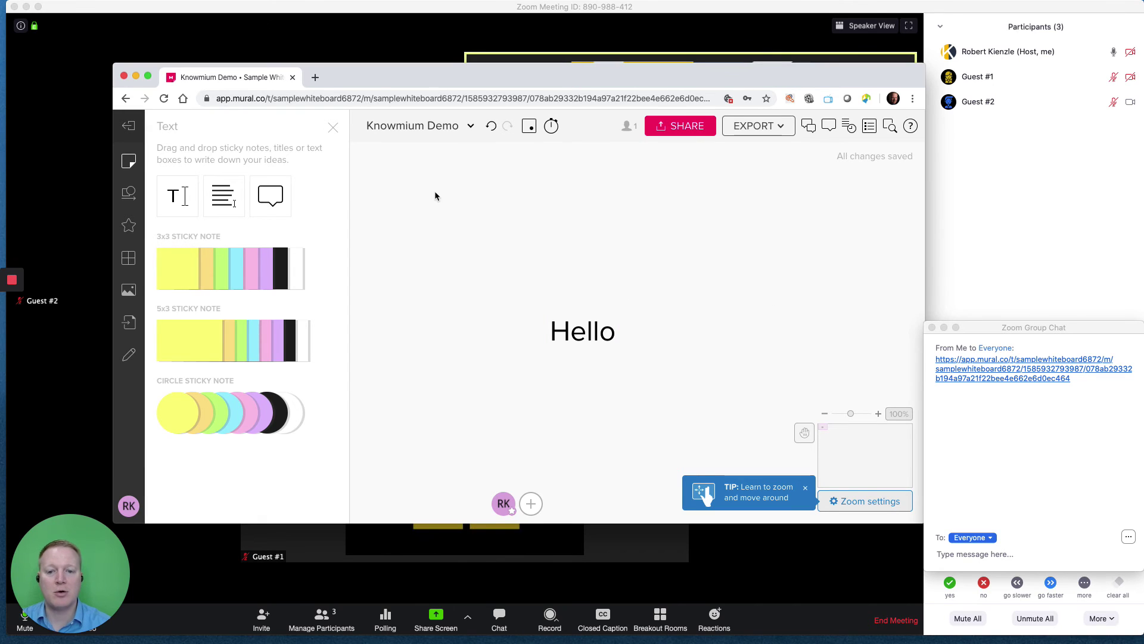
{"action": "left_click", "coordinate": [174, 288]}
{"action": "left_click", "coordinate": [174, 288]}
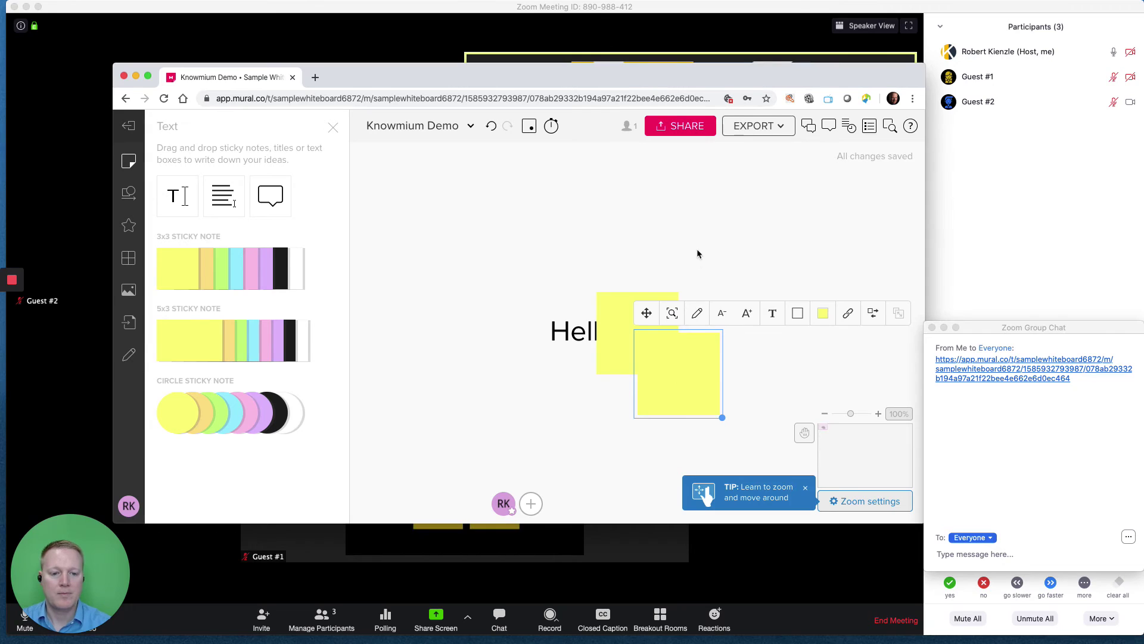
{"action": "left_click_drag", "start_coordinate": [688, 358], "coordinate": [804, 208]}
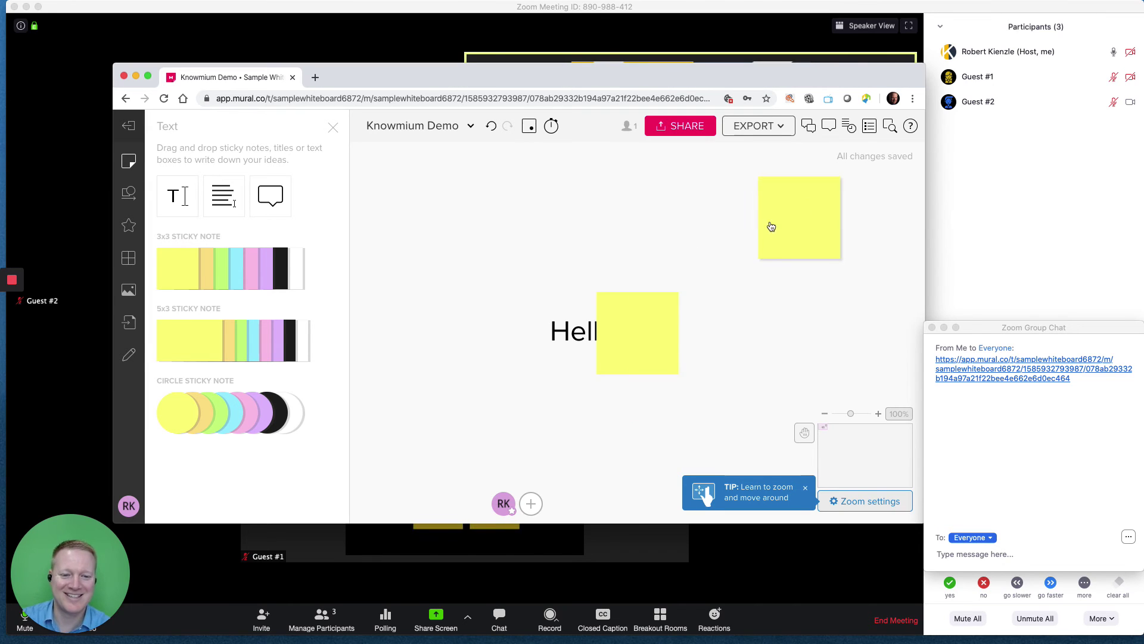
Move the other sticky note to the upper left of the title and label it "Hello"
{"action": "left_click_drag", "start_coordinate": [664, 319], "coordinate": [522, 219]}
{"action": "double_click", "coordinate": [522, 219]}
{"action": "type", "text": "Hello"}
{"action": "key", "text": "Escape"}
{"action": "left_click", "coordinate": [332, 128]}
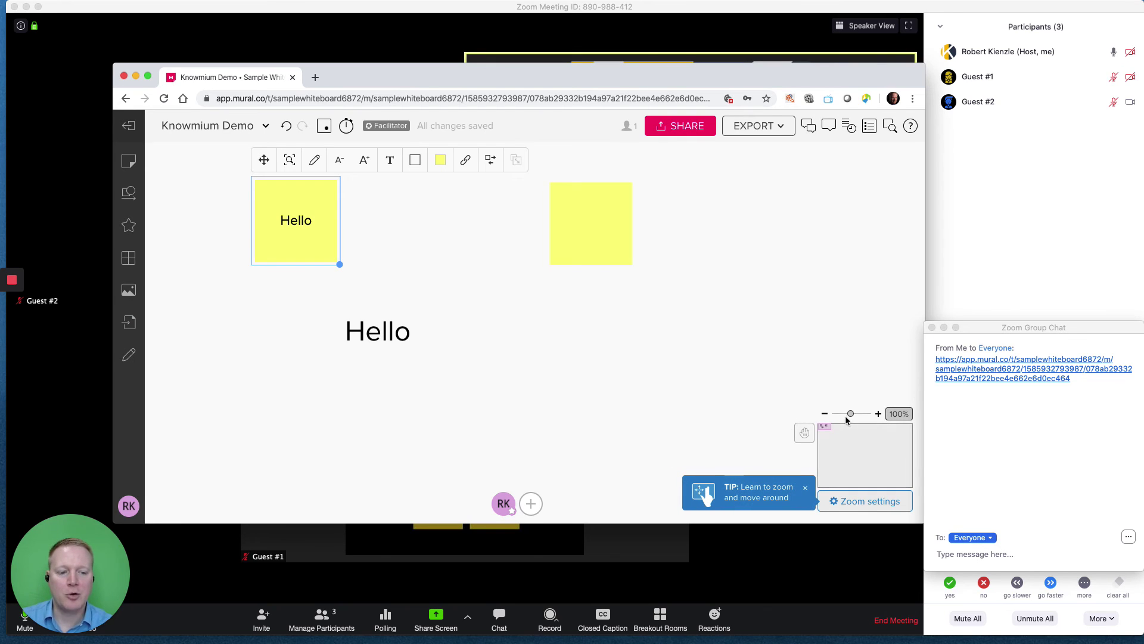
Add the four-quadrant grid framework to the Mural board and move the browser window off the Zoom meeting
{"action": "left_click_drag", "start_coordinate": [849, 417], "coordinate": [815, 423]}
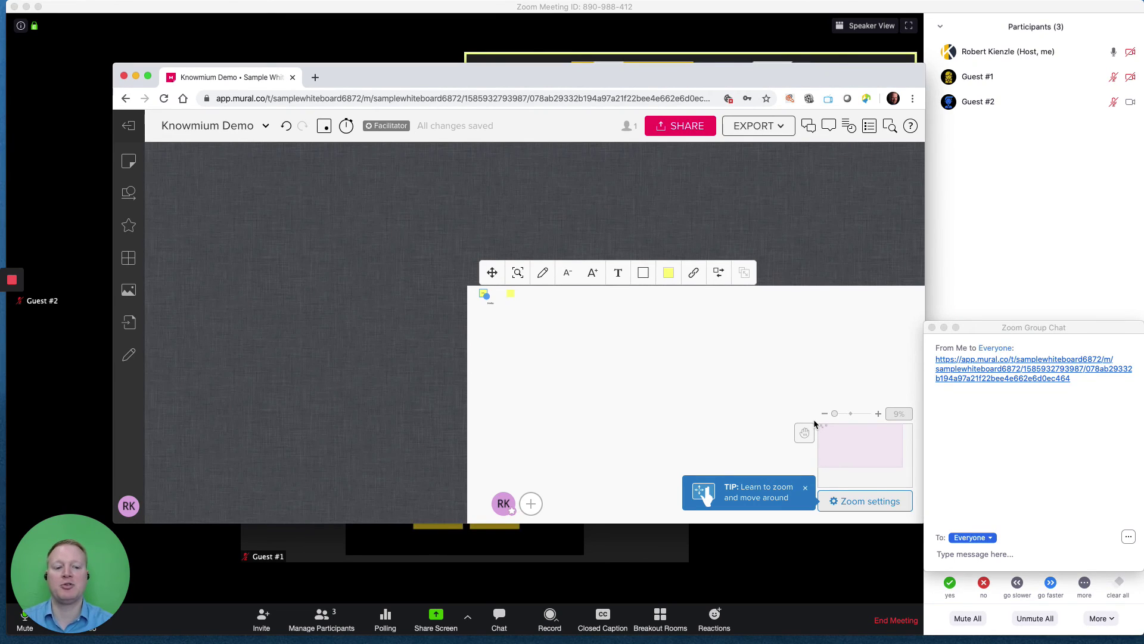
{"action": "left_click", "coordinate": [850, 413]}
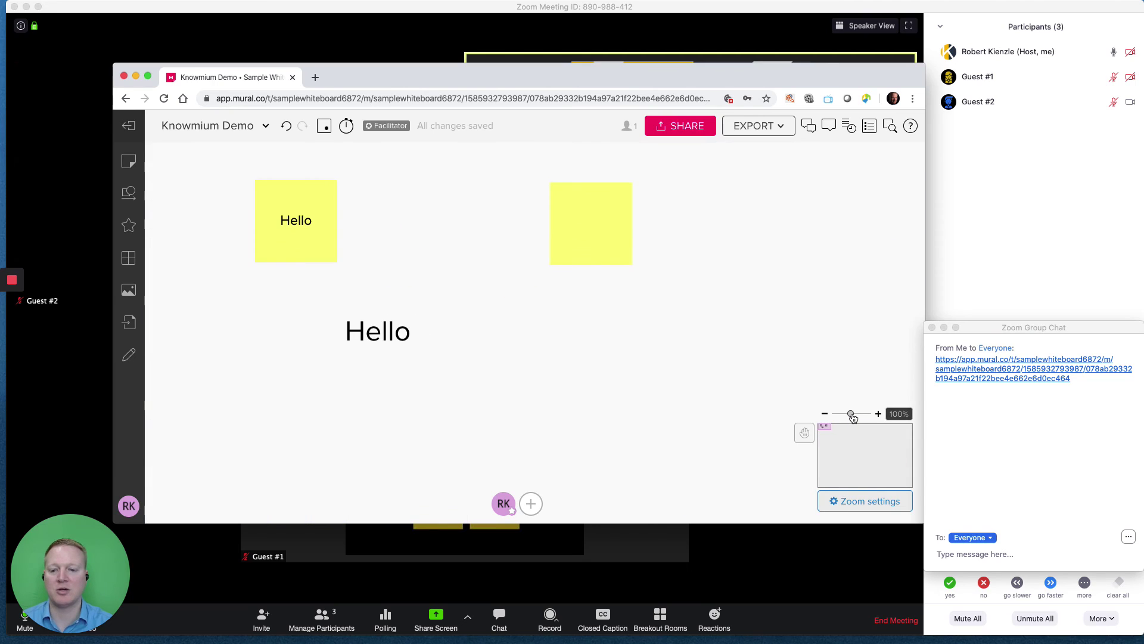
{"action": "left_click", "coordinate": [129, 258]}
{"action": "scroll", "coordinate": [226, 324], "scroll_direction": "down", "scroll_amount": 3}
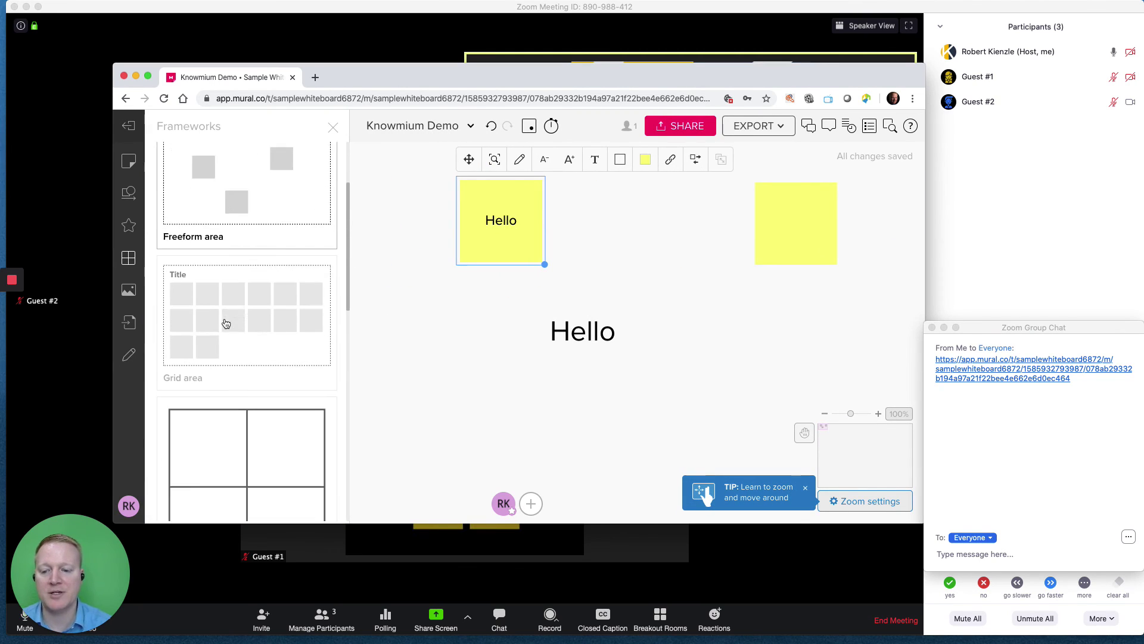
{"action": "left_click", "coordinate": [238, 439]}
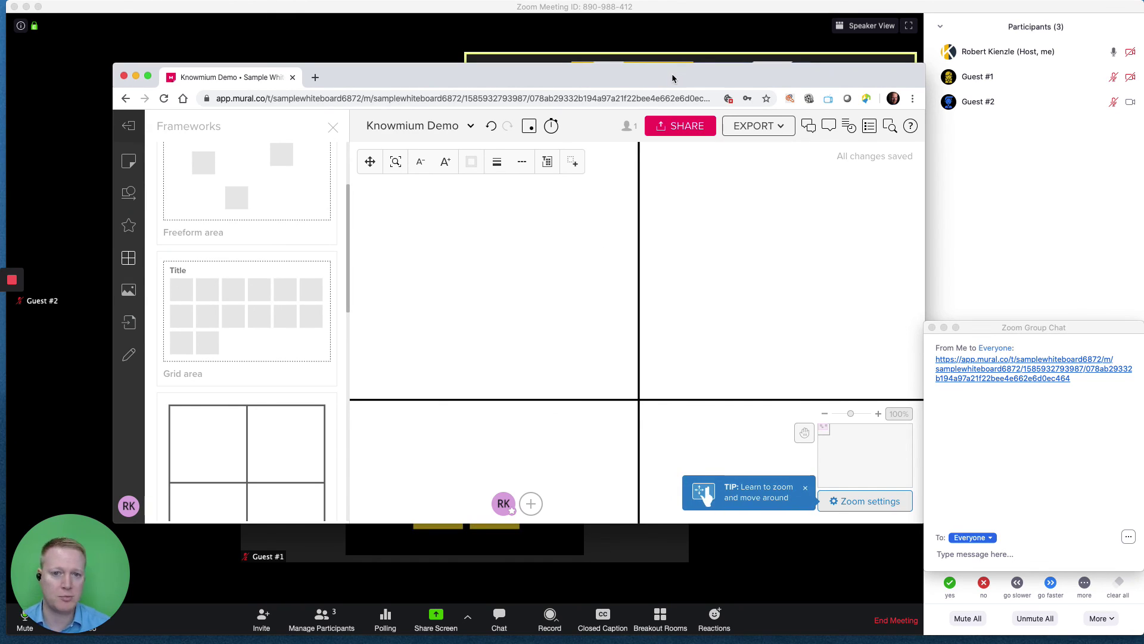
{"action": "left_click_drag", "start_coordinate": [672, 78], "coordinate": [0, 78]}
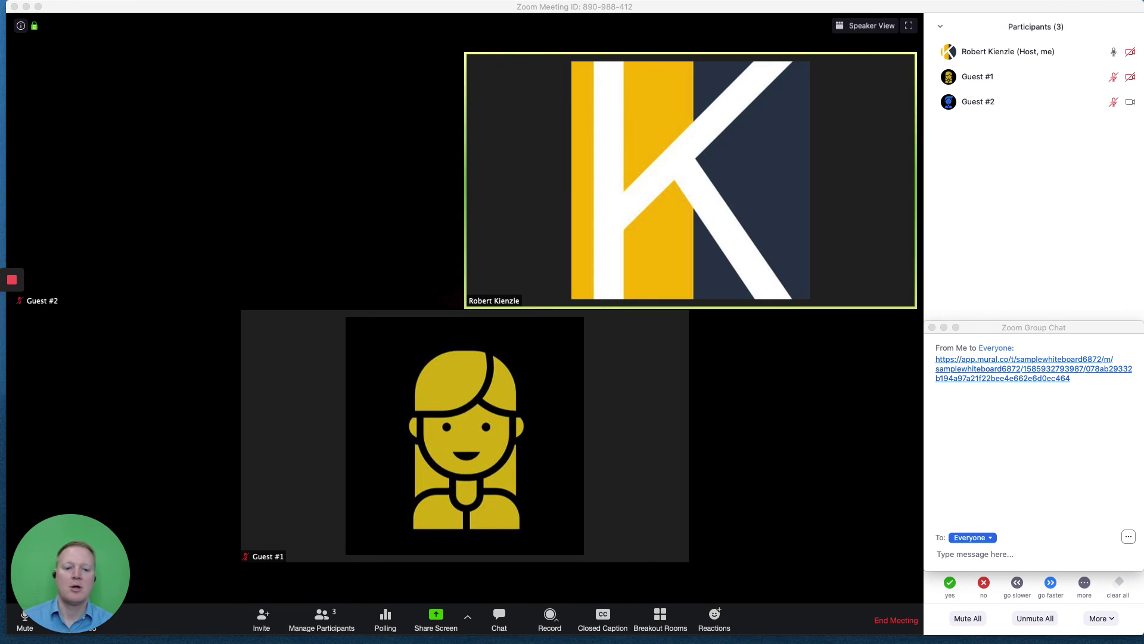